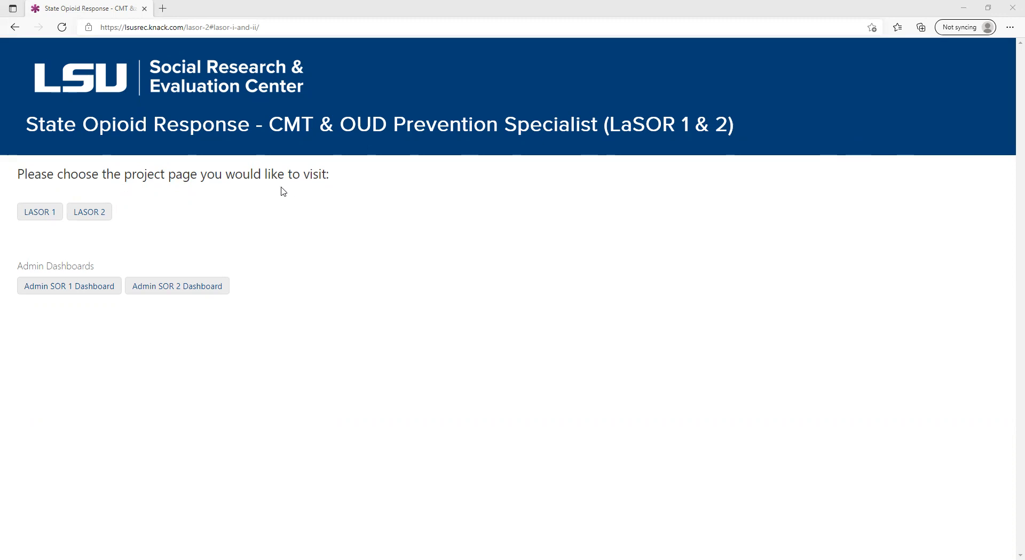
Open the LASOR 2 CMT dashboard and sign in with the account e-mail address and password.
{"action": "left_click", "coordinate": [102, 216]}
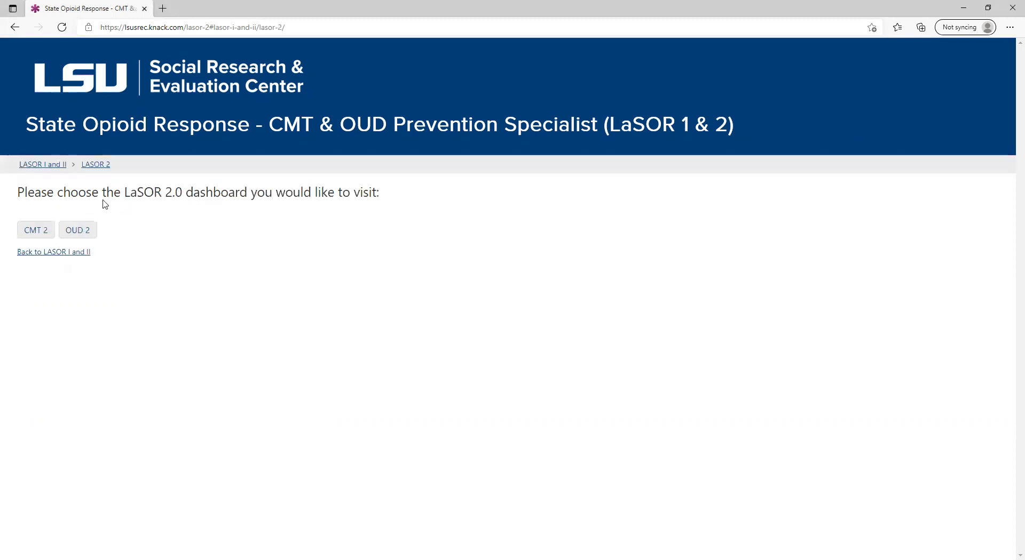
{"action": "left_click", "coordinate": [45, 233]}
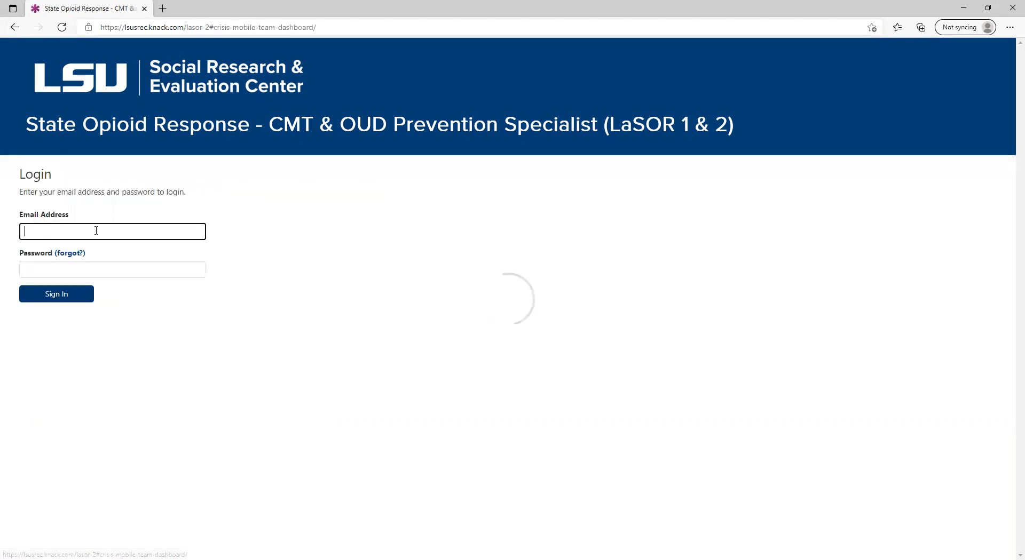
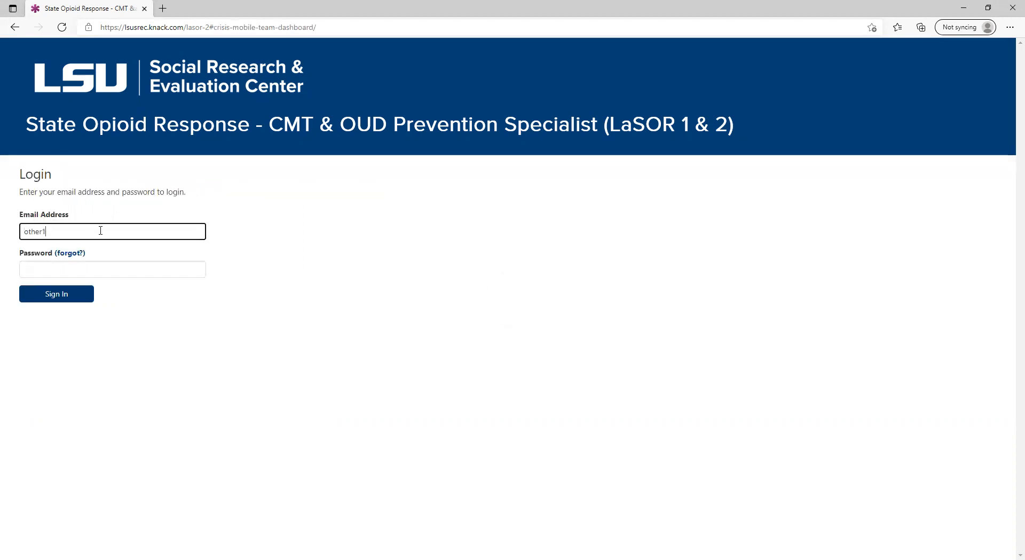
{"action": "key", "text": "ctrl+a"}
{"action": "left_click", "coordinate": [75, 264]}
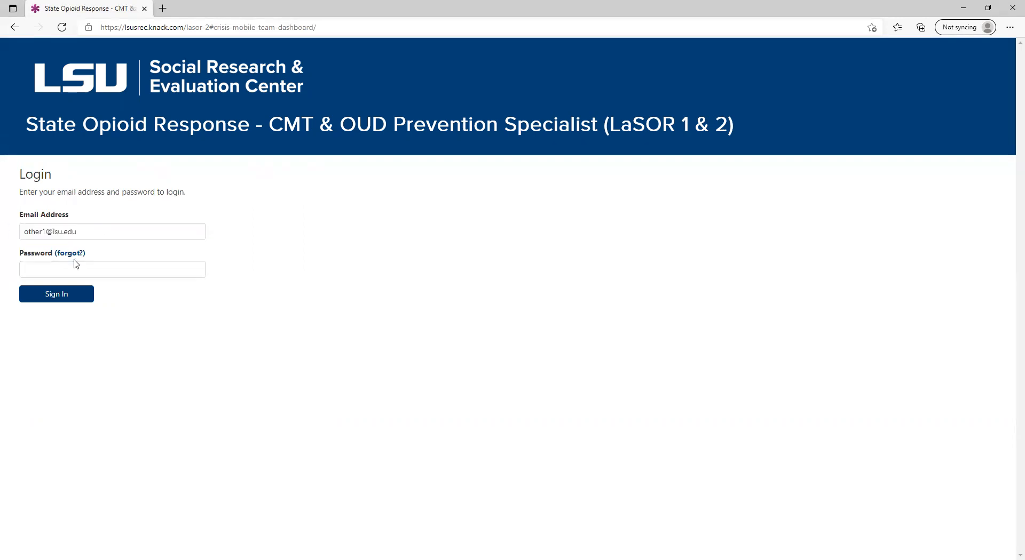
{"action": "key", "text": "ctrl+v"}
{"action": "left_click", "coordinate": [36, 297]}
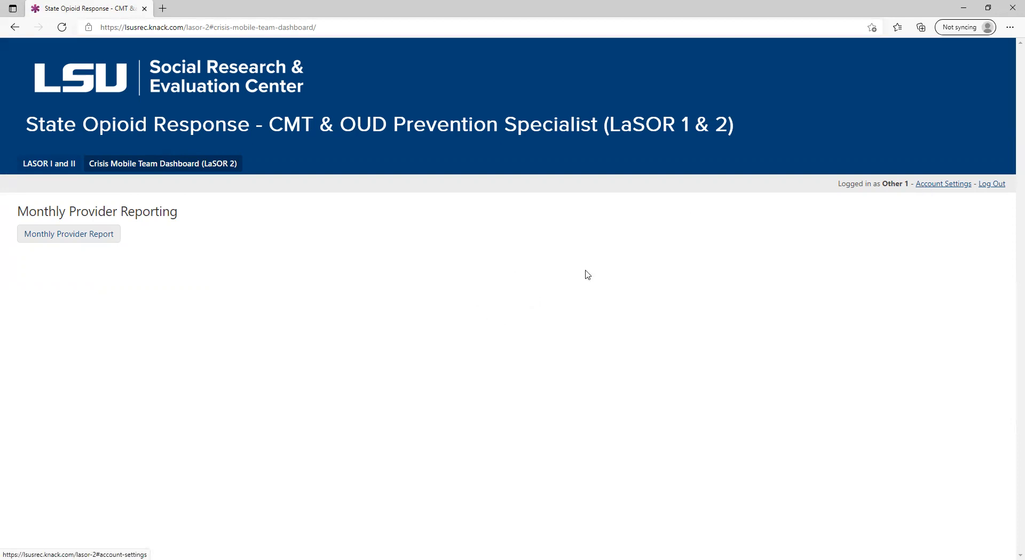
Start a new monthly site report from the Monthly Provider Report and select Oxford Homes as the provider site.
{"action": "left_click", "coordinate": [97, 241]}
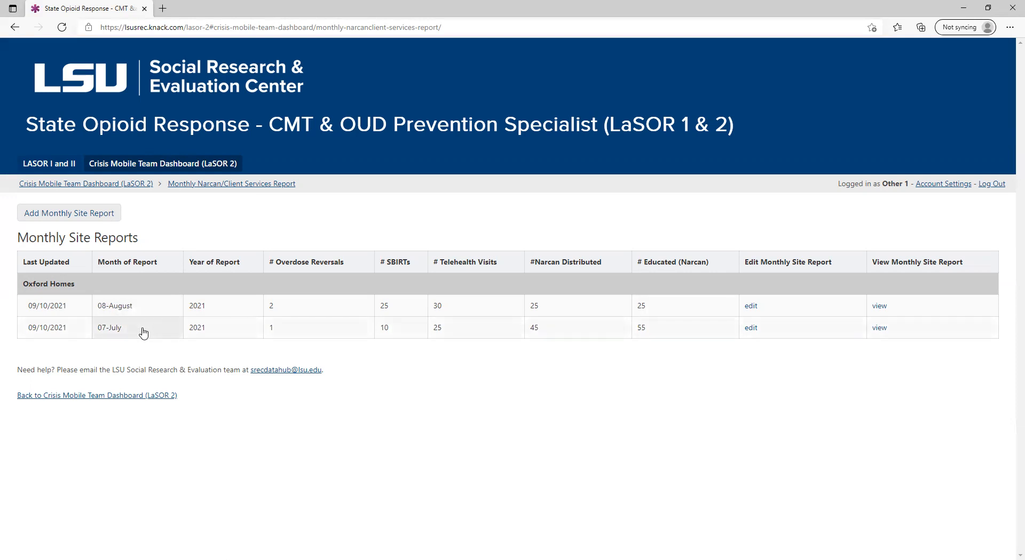
{"action": "left_click", "coordinate": [66, 214]}
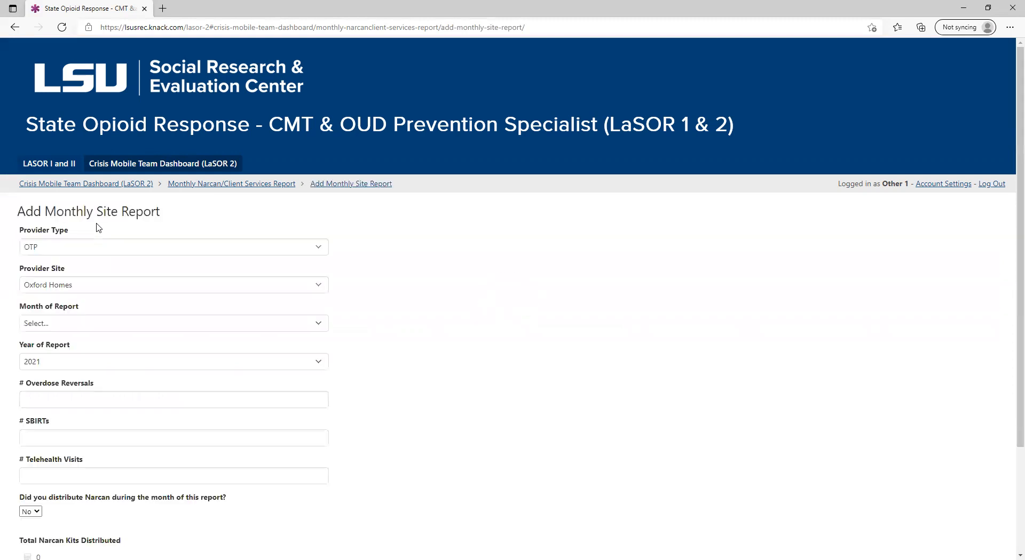
{"action": "scroll", "coordinate": [331, 339], "scroll_direction": "down", "scroll_amount": 2}
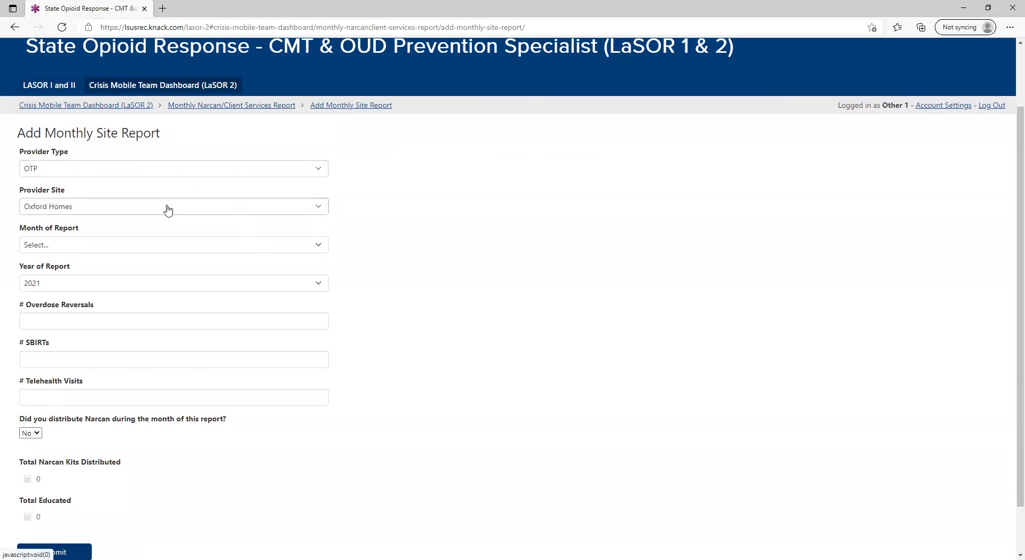
{"action": "left_click", "coordinate": [167, 176]}
{"action": "left_click", "coordinate": [165, 176]}
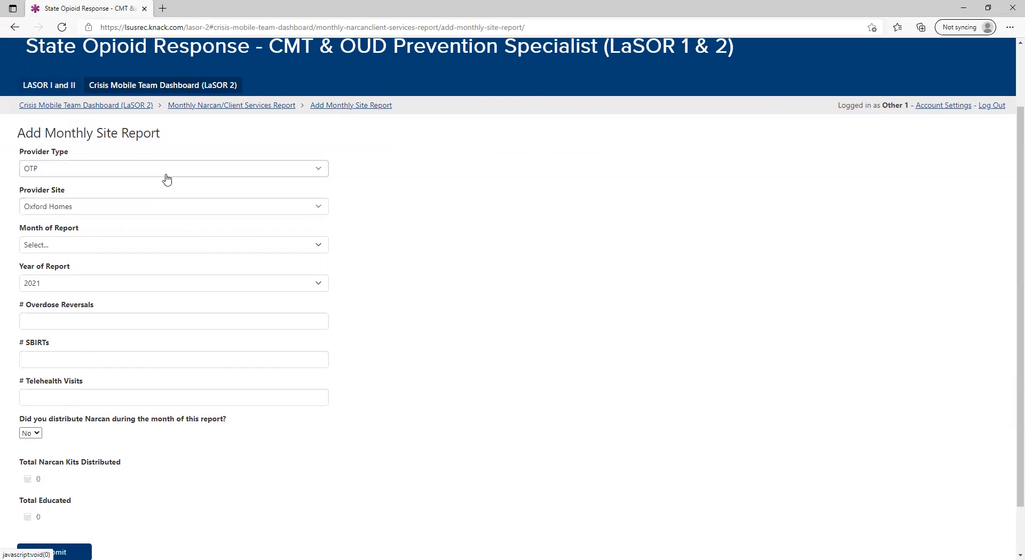
{"action": "left_click", "coordinate": [165, 209]}
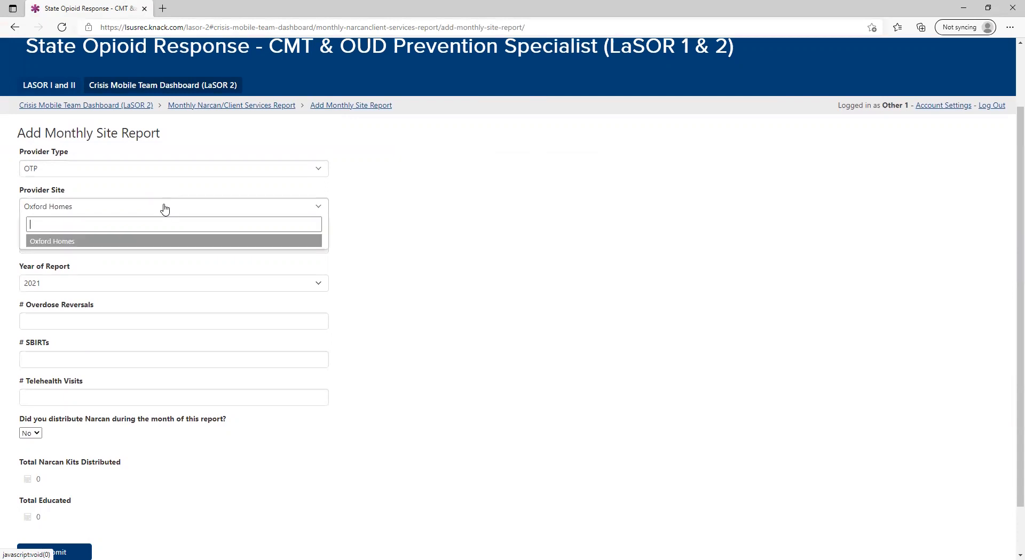
{"action": "left_click", "coordinate": [164, 209]}
Set the month of report to 06-June.
{"action": "scroll", "coordinate": [160, 233], "scroll_direction": "down", "scroll_amount": 1}
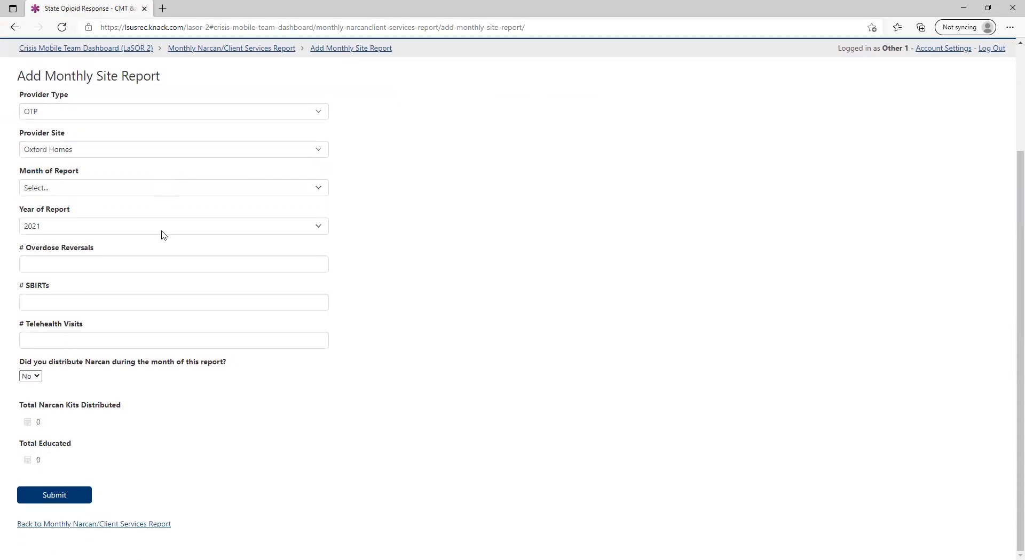
{"action": "left_click", "coordinate": [164, 191]}
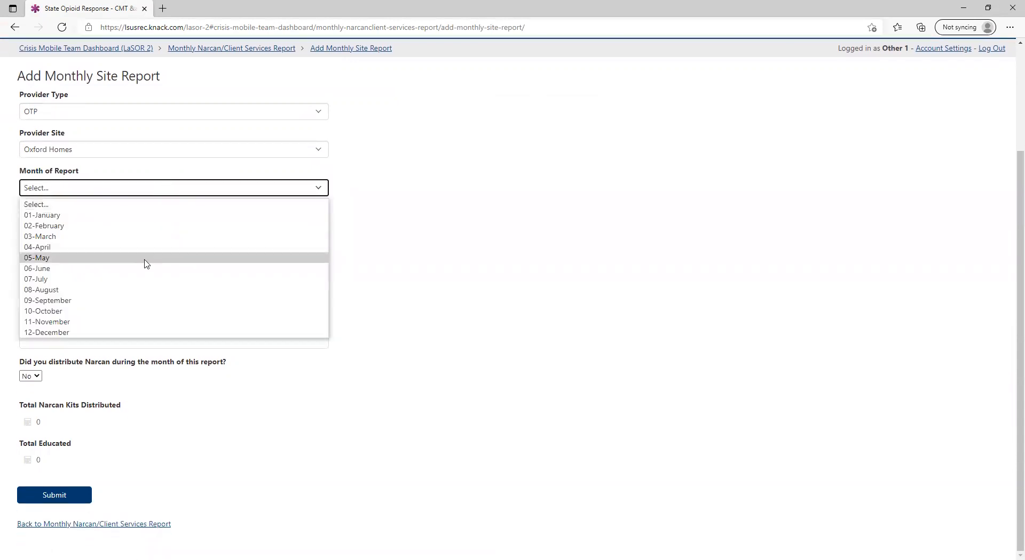
{"action": "left_click", "coordinate": [145, 269]}
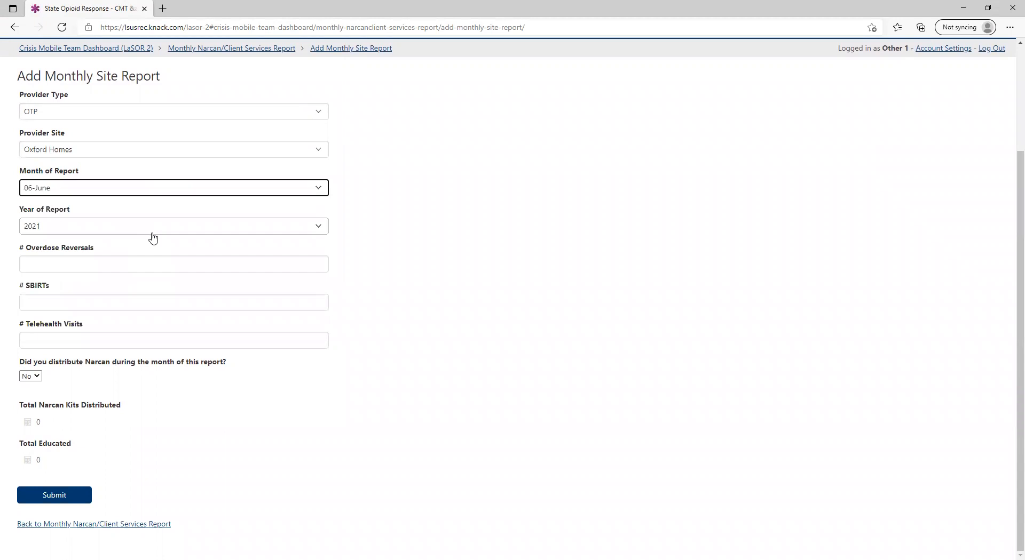
{"action": "key", "text": "Tab"}
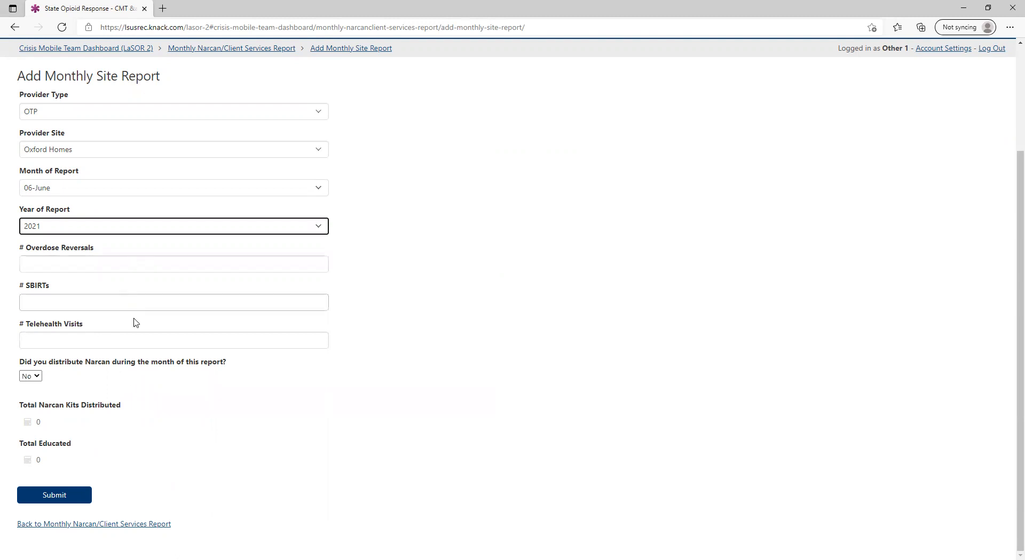
Enter 10 overdose reversals, 15 SBIRTs and 20 telehealth visits.
{"action": "left_click", "coordinate": [142, 264]}
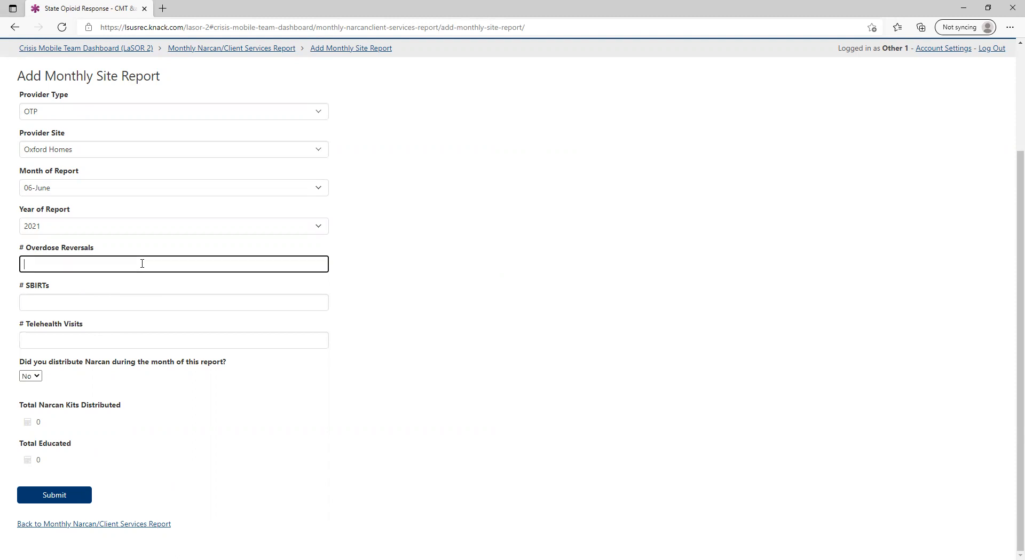
{"action": "type", "text": "10"}
{"action": "left_click", "coordinate": [154, 297]}
{"action": "type", "text": "15"}
{"action": "left_click", "coordinate": [170, 343]}
{"action": "type", "text": "20"}
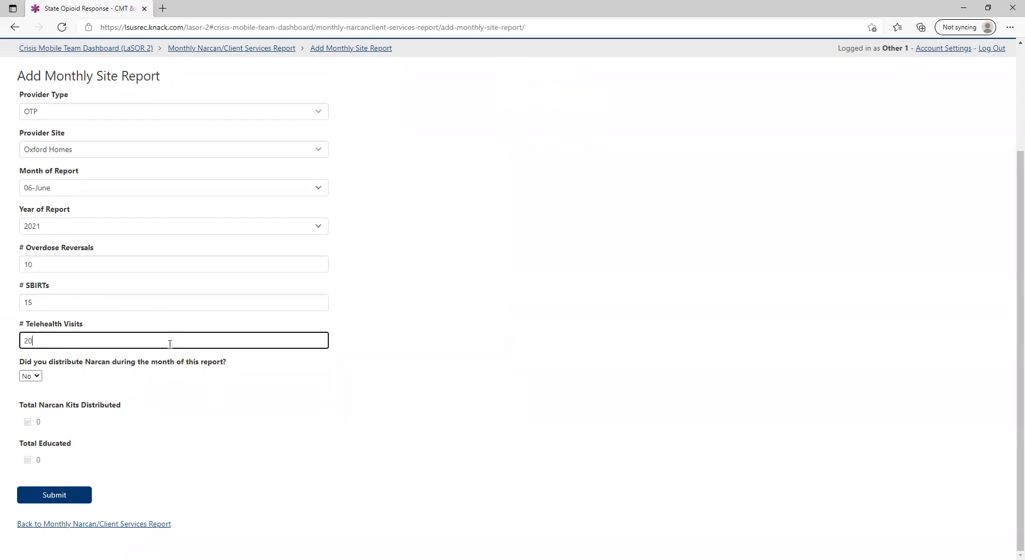
Answer Yes to whether Narcan was distributed during the report month.
{"action": "left_click", "coordinate": [145, 302]}
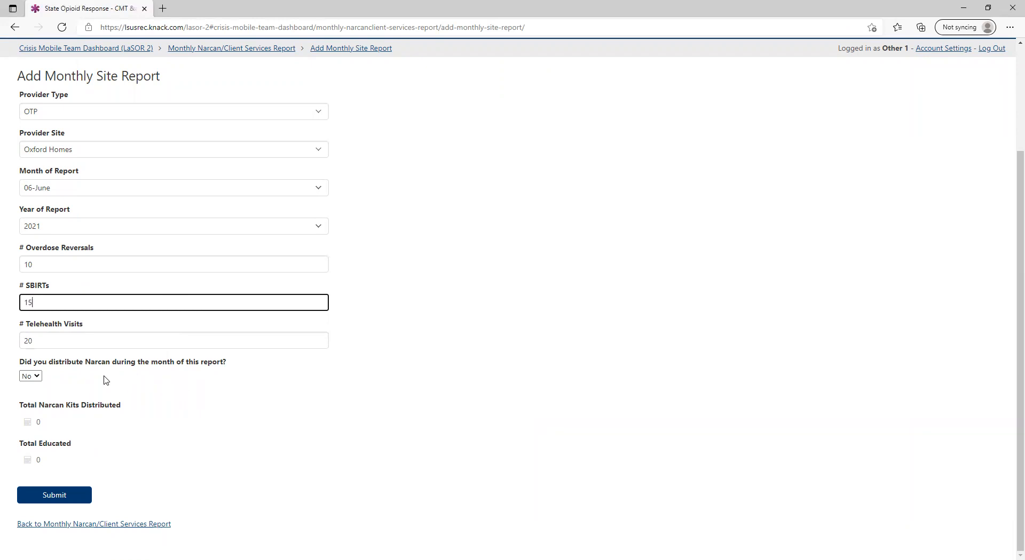
{"action": "left_click", "coordinate": [30, 377]}
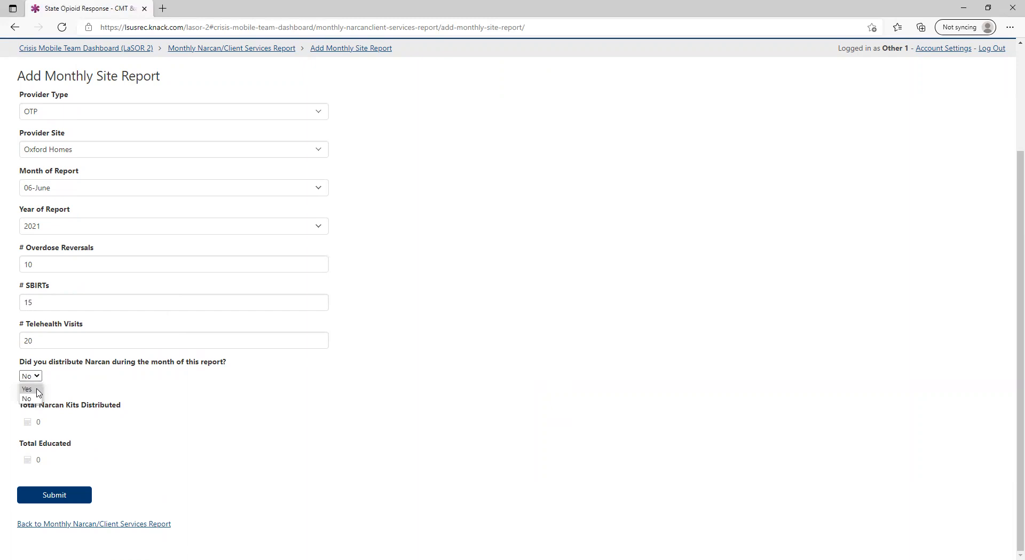
{"action": "left_click", "coordinate": [27, 389]}
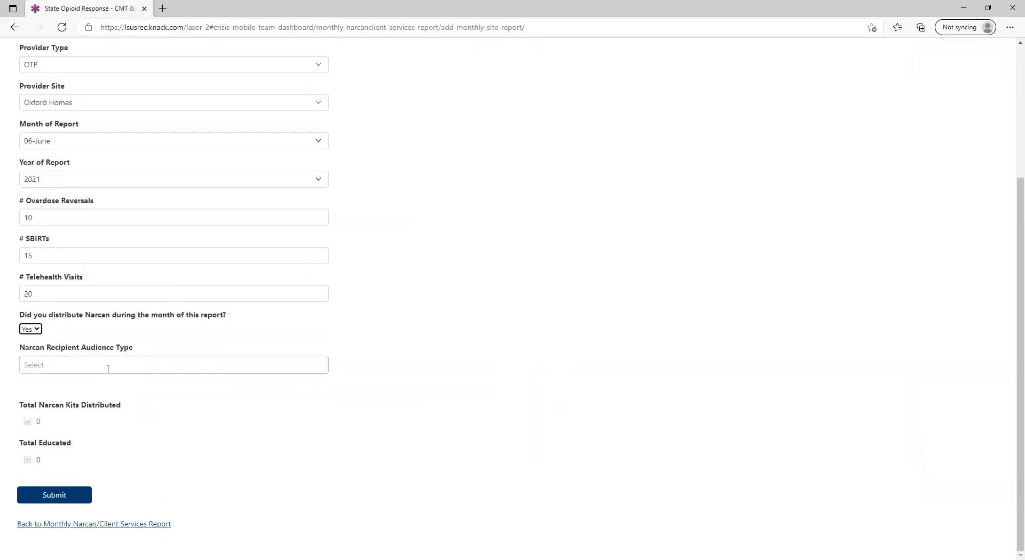
Choose Active Users, Family member or friend, and Individuals in Recovery as Narcan recipient audience types.
{"action": "left_click", "coordinate": [108, 369]}
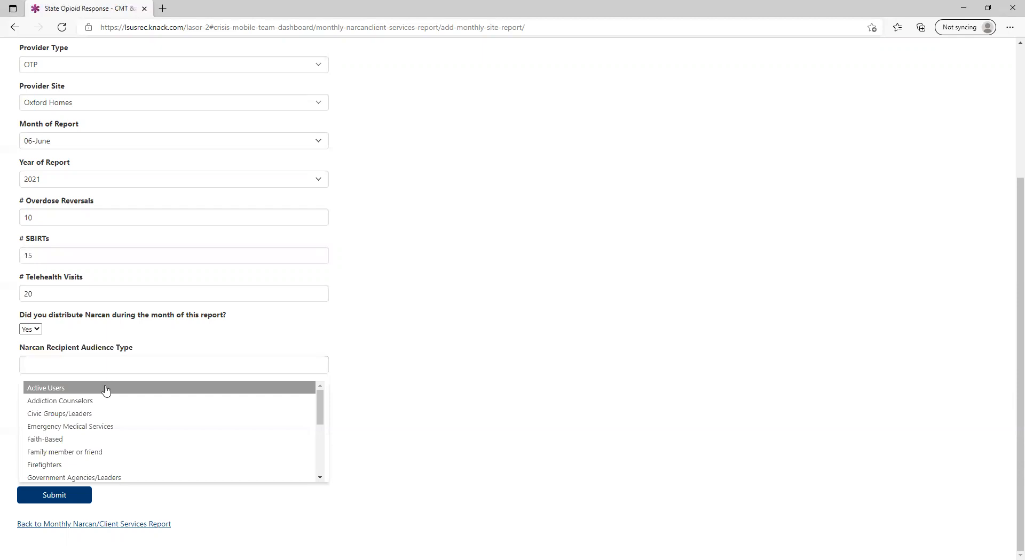
{"action": "left_click", "coordinate": [105, 391]}
{"action": "left_click", "coordinate": [107, 373]}
{"action": "scroll", "coordinate": [103, 463], "scroll_direction": "down", "scroll_amount": 1}
{"action": "scroll", "coordinate": [104, 460], "scroll_direction": "up", "scroll_amount": 1}
{"action": "left_click", "coordinate": [104, 451]}
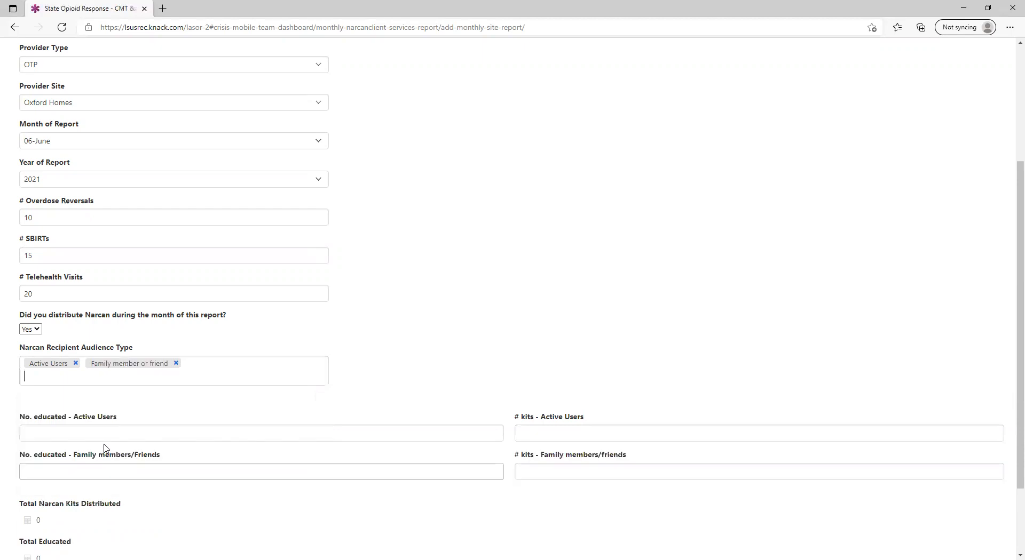
{"action": "left_click", "coordinate": [114, 380]}
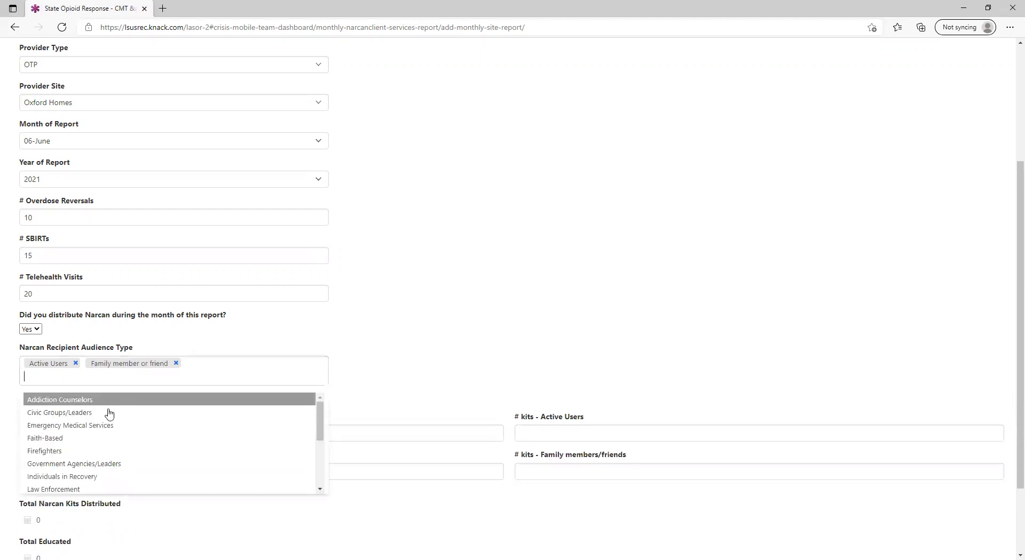
{"action": "left_click", "coordinate": [103, 476]}
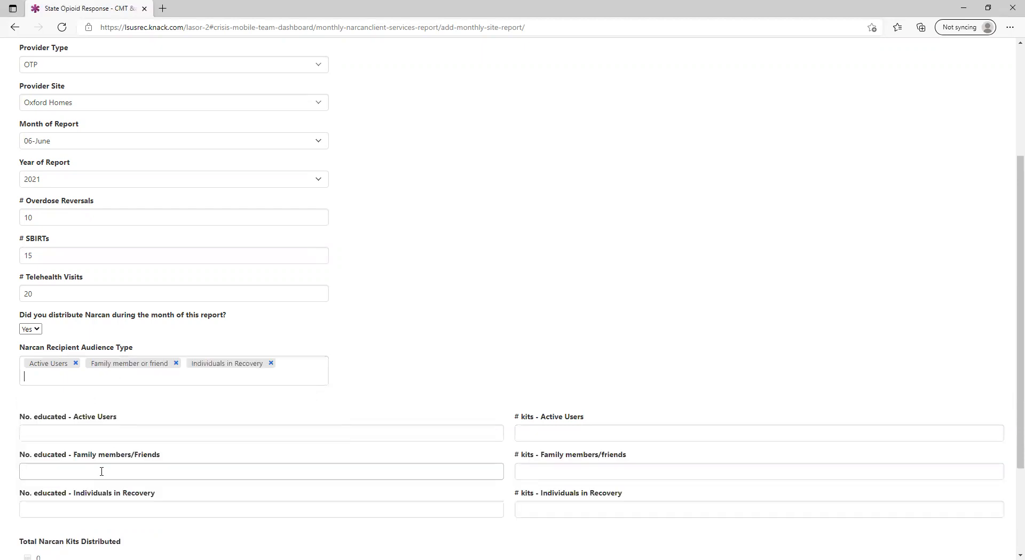
Enter 10 educated and 10 kits for Active Users.
{"action": "scroll", "coordinate": [101, 472], "scroll_direction": "down", "scroll_amount": 2}
{"action": "left_click", "coordinate": [91, 348]}
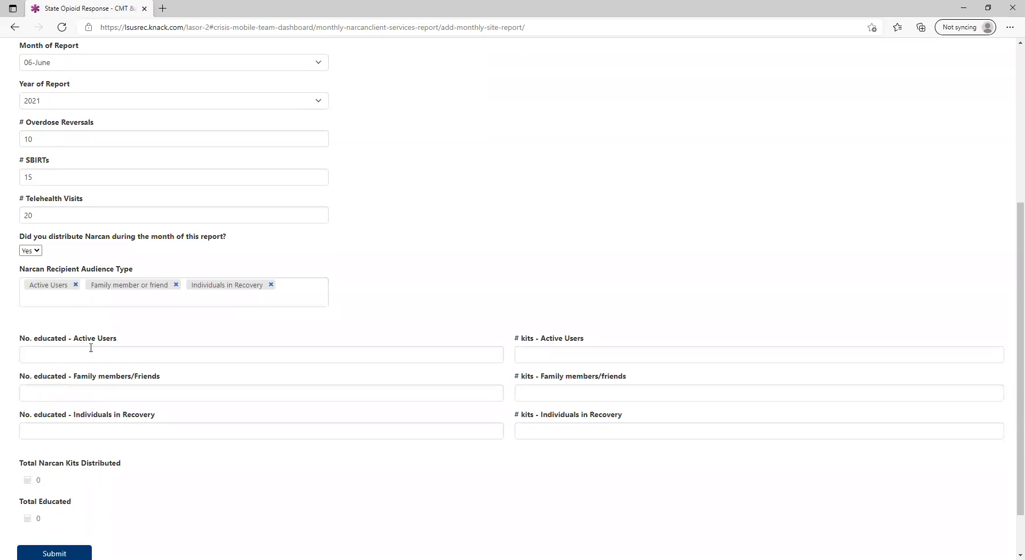
{"action": "left_click", "coordinate": [96, 357]}
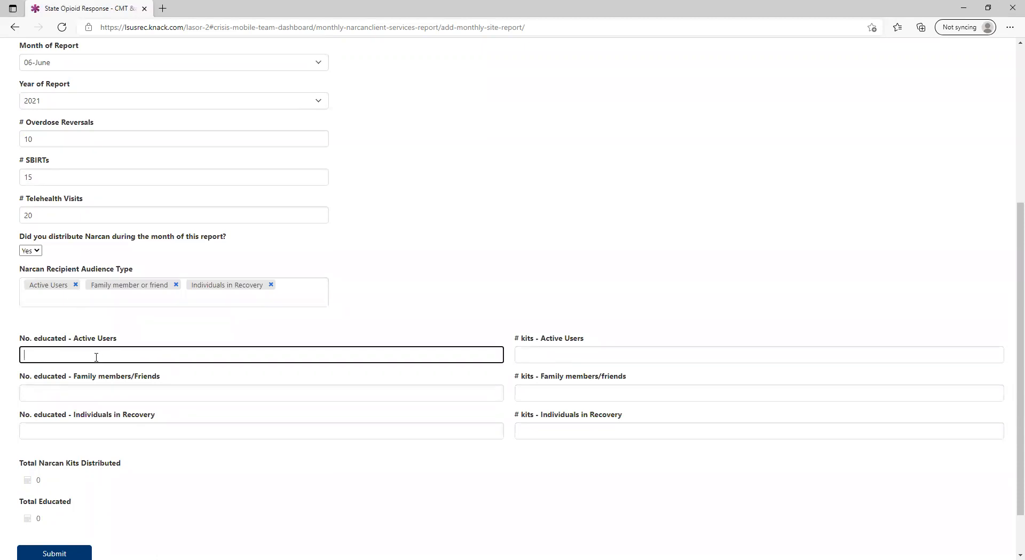
{"action": "type", "text": "10"}
{"action": "left_click", "coordinate": [540, 357]}
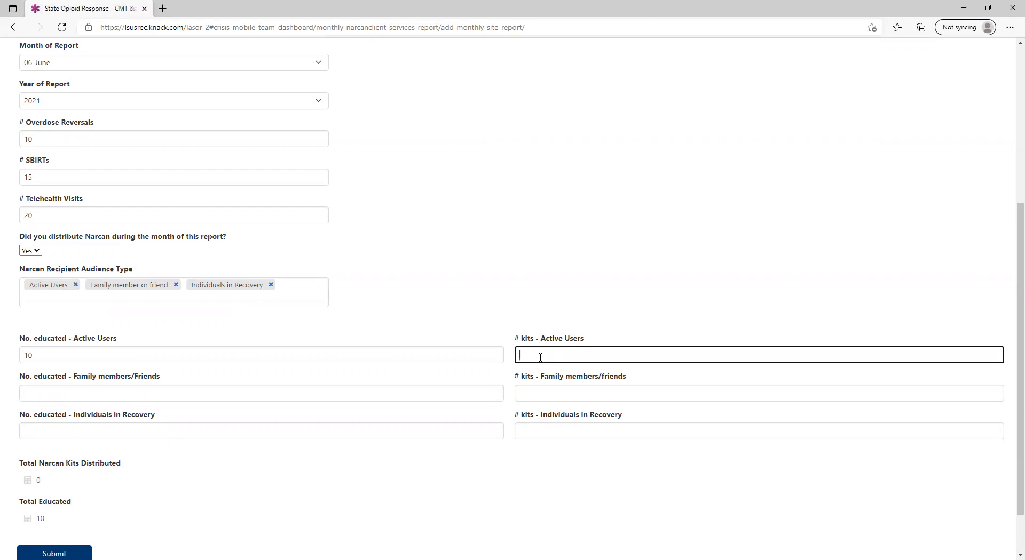
{"action": "type", "text": "0"}
Enter 10 educated and 10 kits each for Family members/Friends and Individuals in Recovery.
{"action": "left_click", "coordinate": [473, 394]}
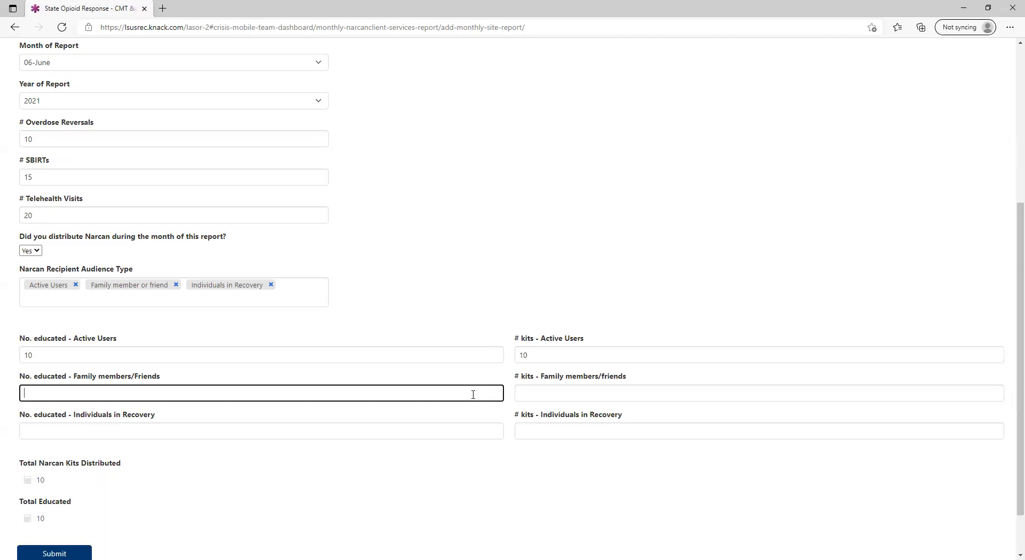
{"action": "type", "text": "10"}
{"action": "left_click", "coordinate": [535, 396]}
{"action": "type", "text": "10"}
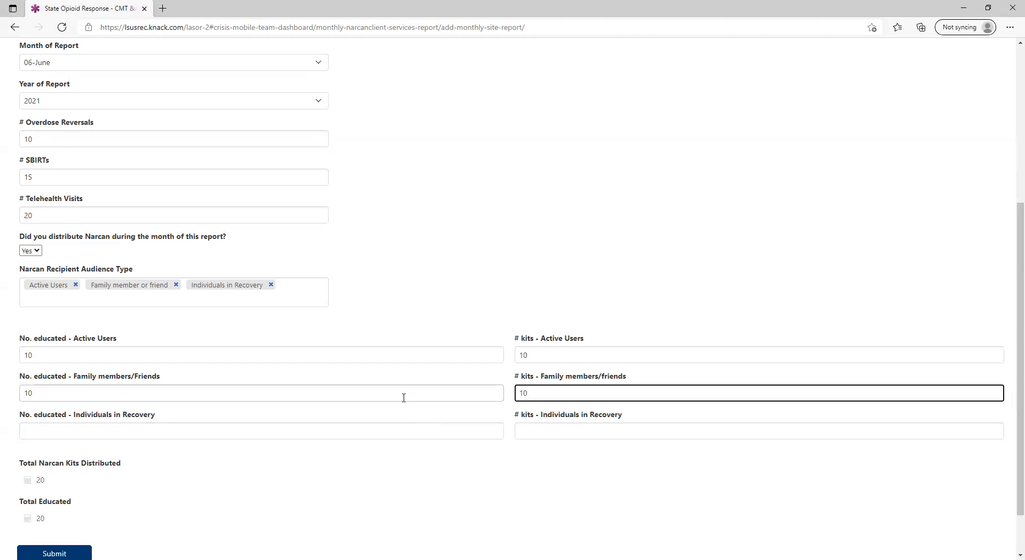
{"action": "left_click", "coordinate": [426, 431]}
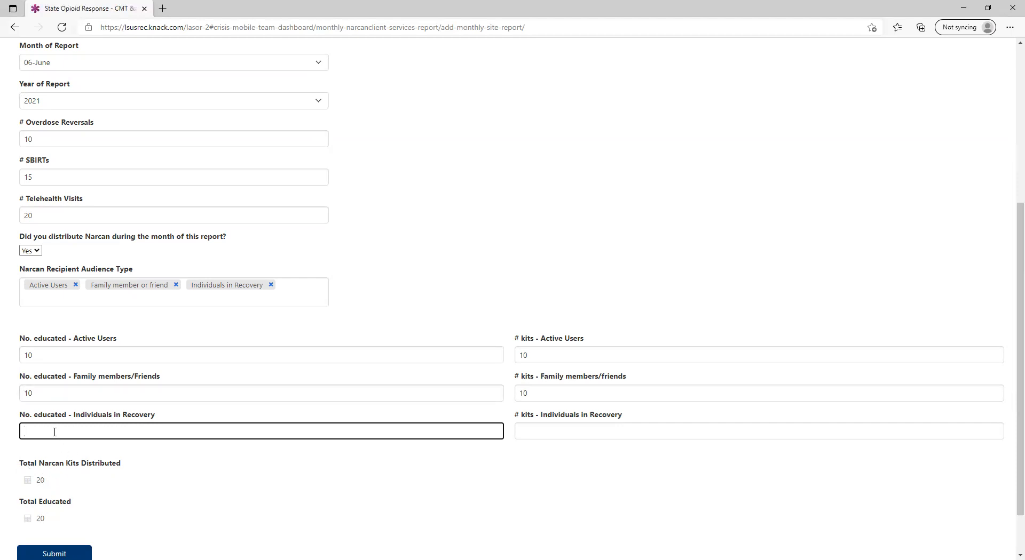
{"action": "type", "text": "0"}
{"action": "left_click", "coordinate": [530, 435]}
{"action": "type", "text": "10"}
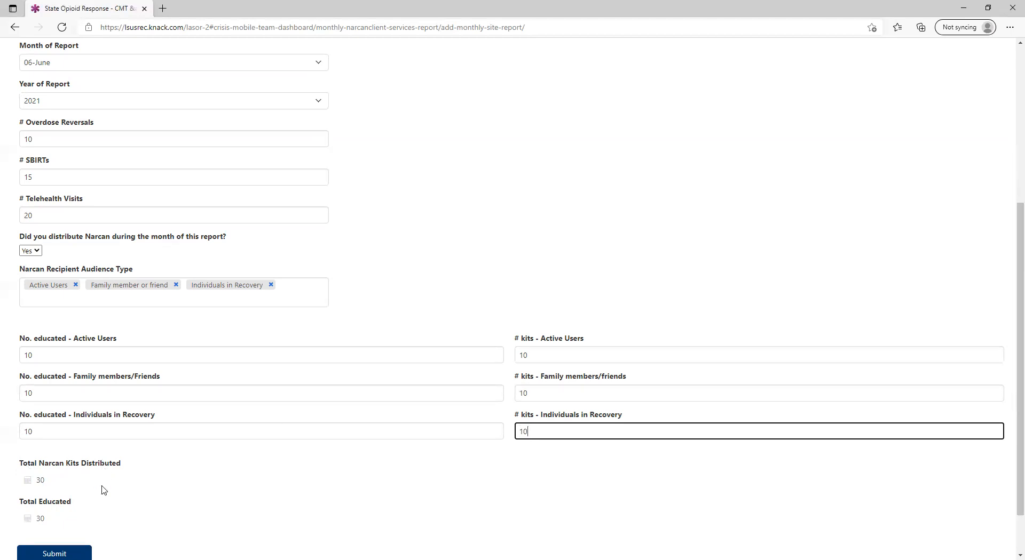
Add Other/Unknown Audience Type as a recipient audience and name the other audience Unknown.
{"action": "scroll", "coordinate": [170, 460], "scroll_direction": "down", "scroll_amount": 1}
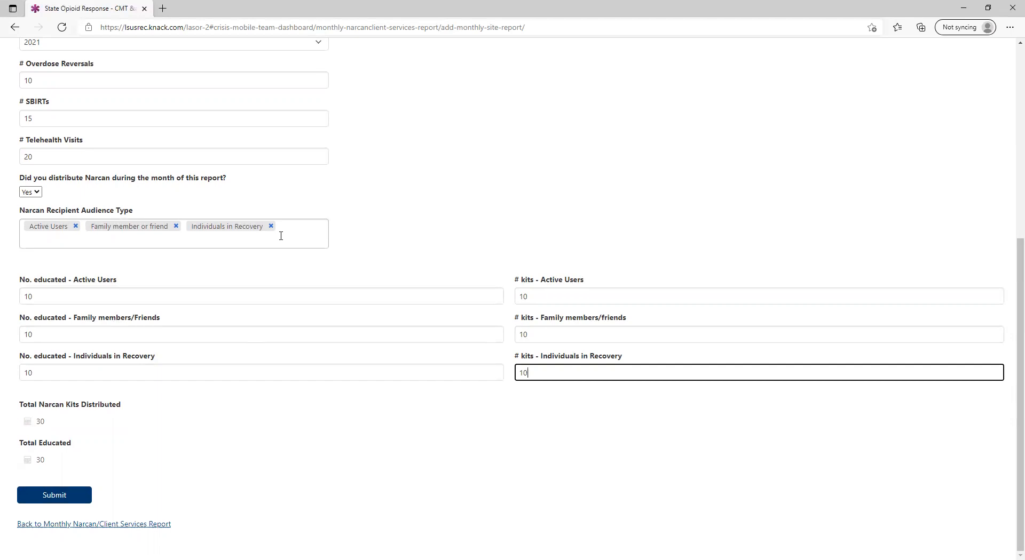
{"action": "left_click", "coordinate": [170, 243]}
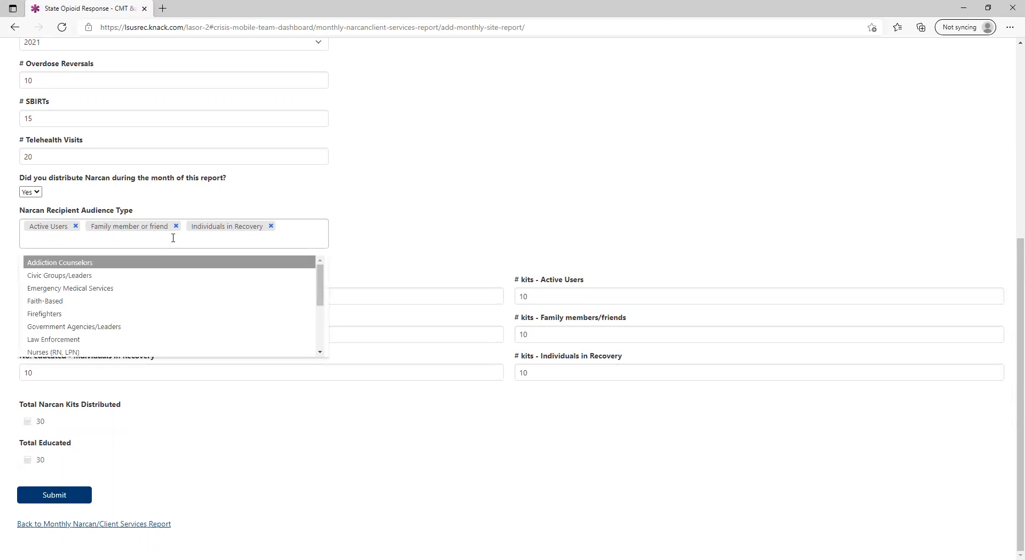
{"action": "scroll", "coordinate": [149, 322], "scroll_direction": "down", "scroll_amount": 5}
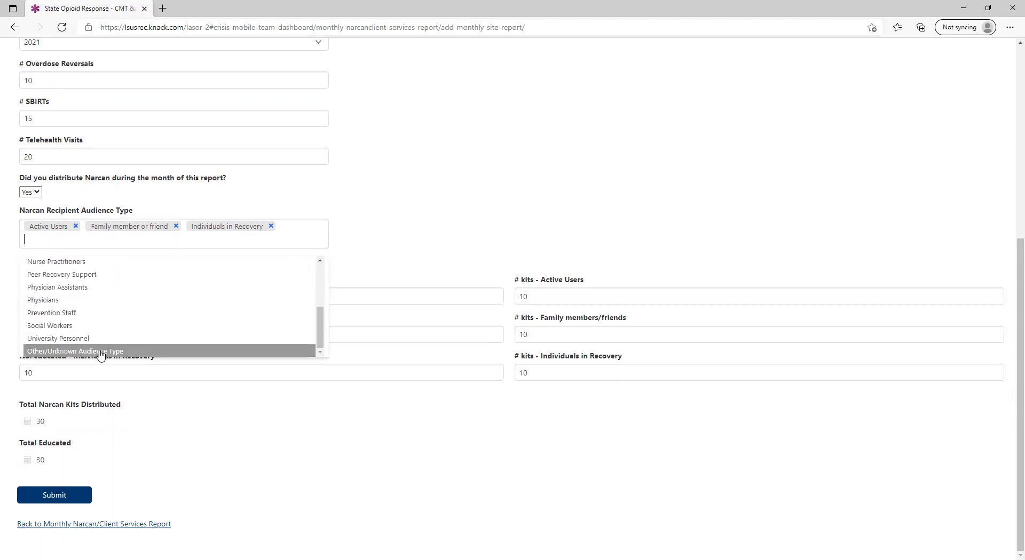
{"action": "left_click", "coordinate": [101, 352]}
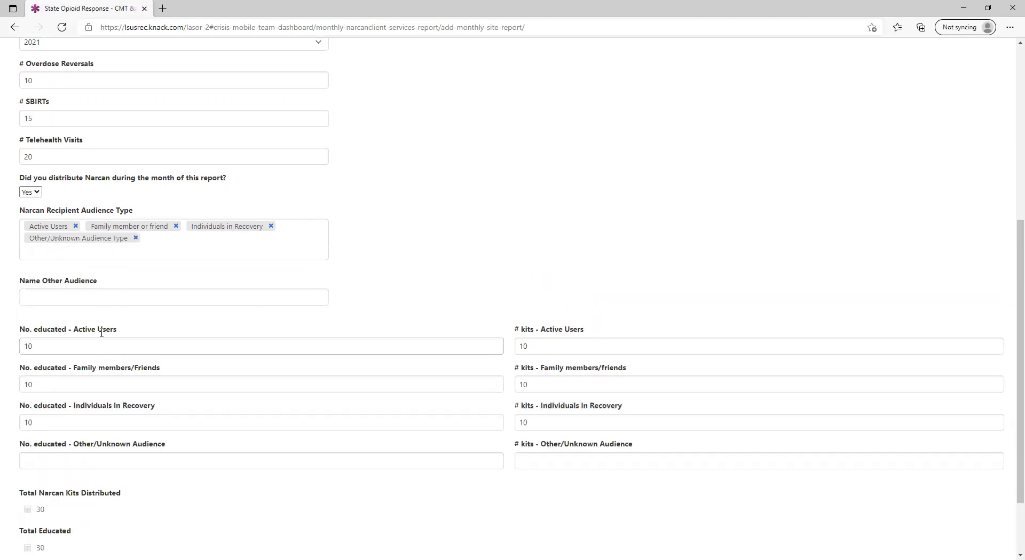
{"action": "left_click", "coordinate": [105, 299]}
{"action": "type", "text": "Unknown"}
Enter 10 educated for the Other/Unknown Audience.
{"action": "left_click", "coordinate": [144, 456]}
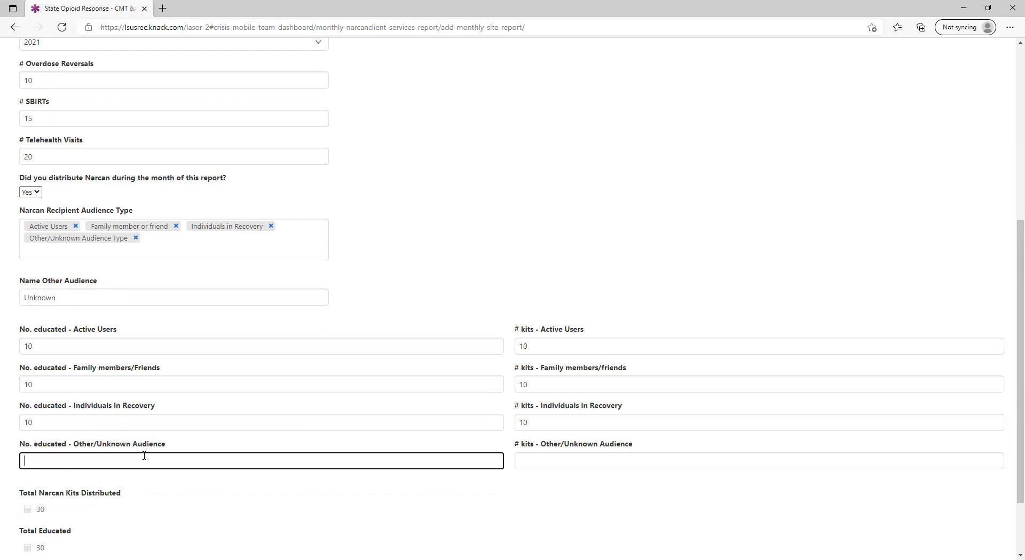
{"action": "type", "text": "10"}
{"action": "key", "text": "Tab"}
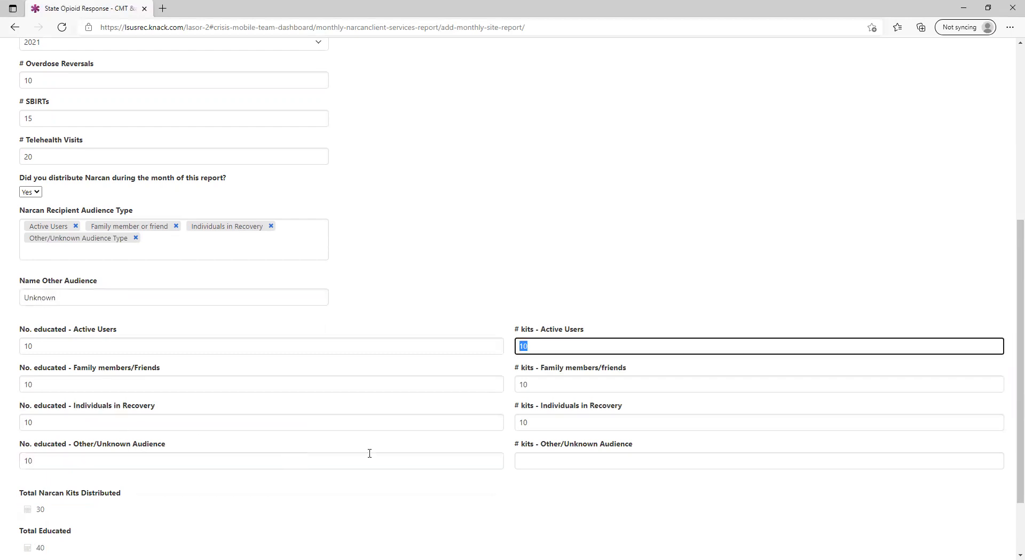
Enter 10 kits for the Other/Unknown Audience and submit the monthly site report.
{"action": "left_click", "coordinate": [541, 462]}
{"action": "type", "text": "10"}
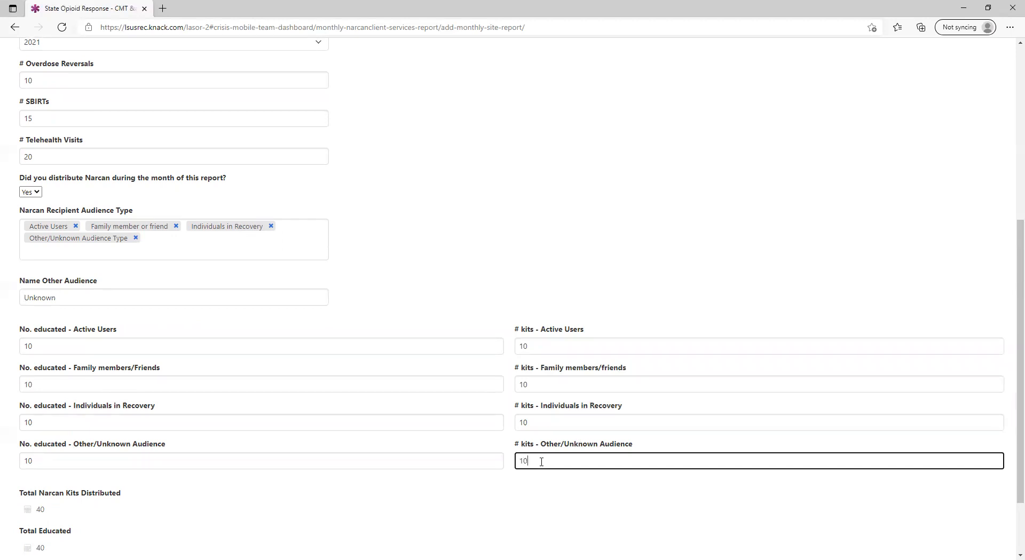
{"action": "scroll", "coordinate": [540, 462], "scroll_direction": "down", "scroll_amount": 2}
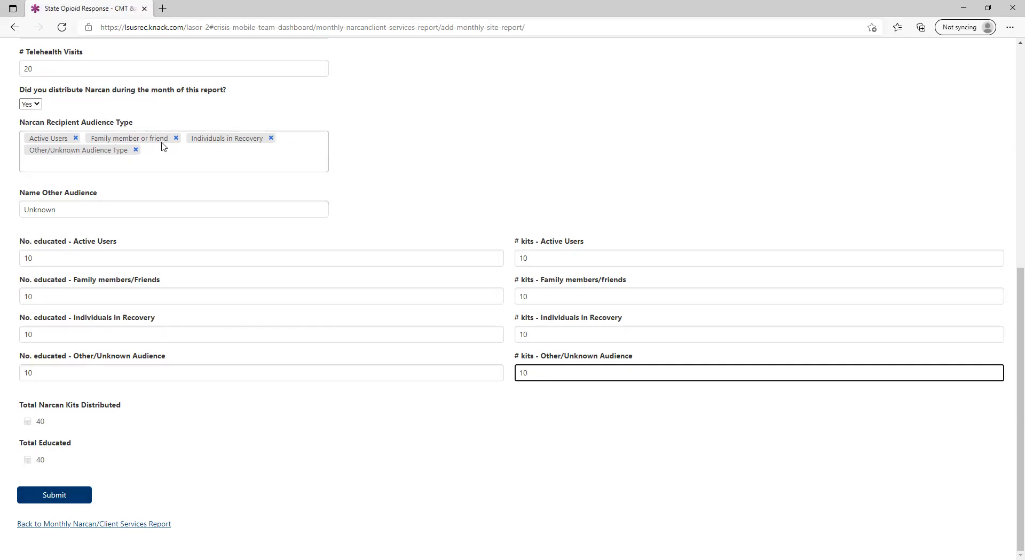
{"action": "left_click", "coordinate": [74, 500]}
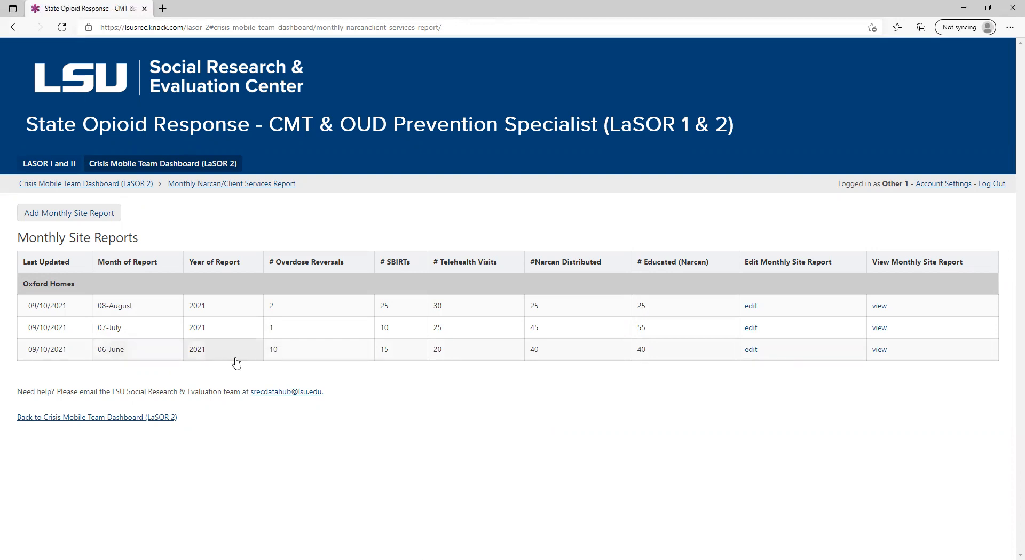
Change the June report's overdose reversals to 1 directly in the reports table.
{"action": "left_click", "coordinate": [289, 361]}
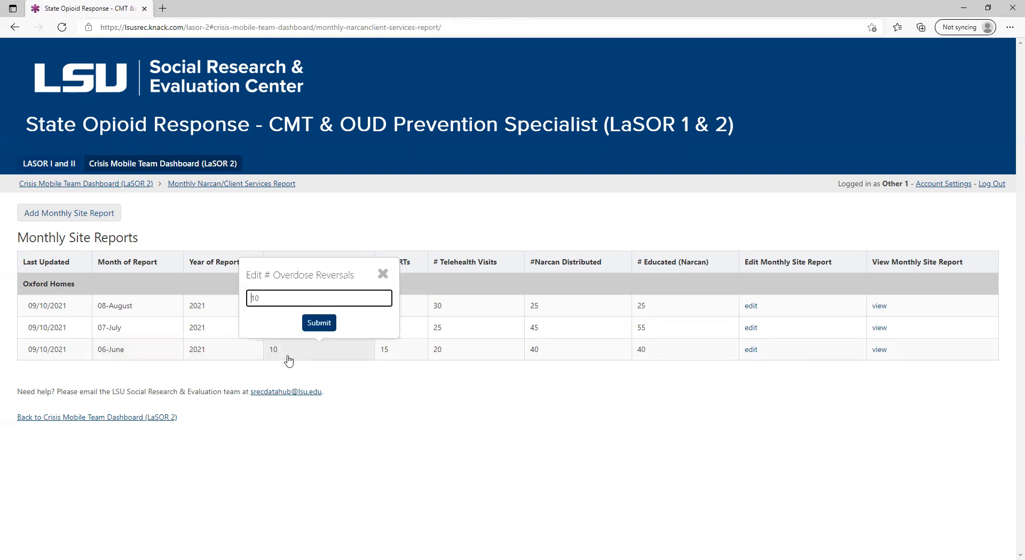
{"action": "key", "text": "BackSpace"}
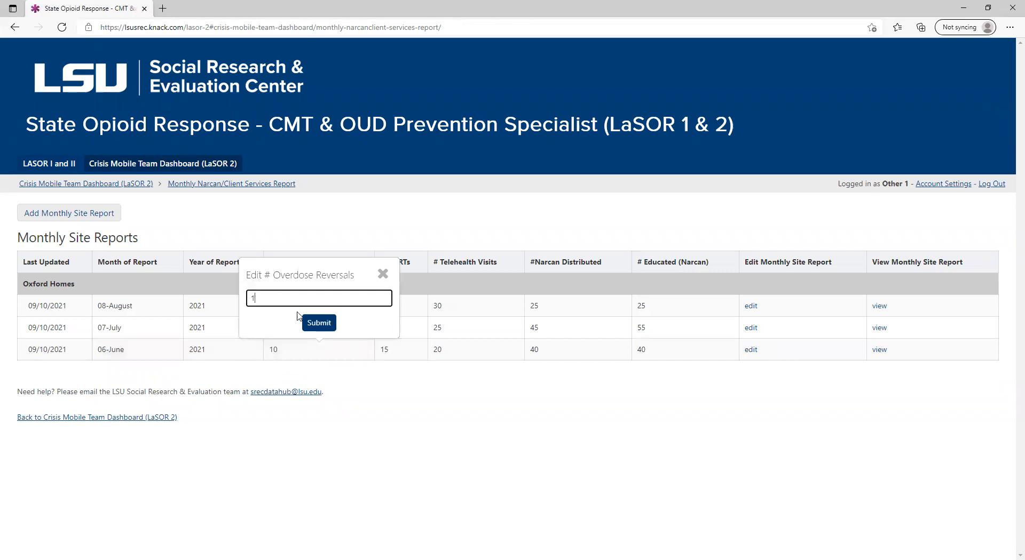
{"action": "left_click", "coordinate": [328, 324]}
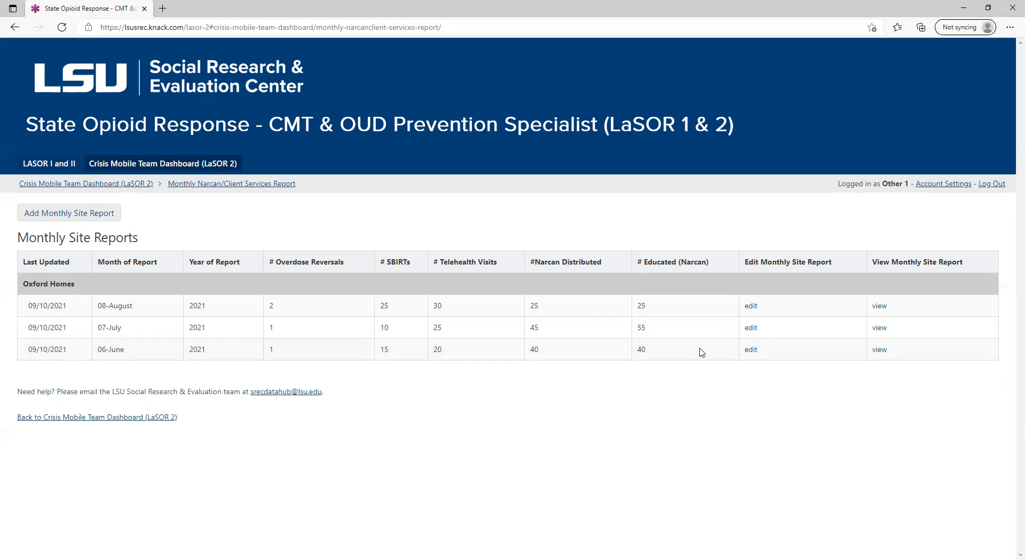
Open the June report for editing and set both educated and kits for Active Users to 20.
{"action": "left_click", "coordinate": [751, 351]}
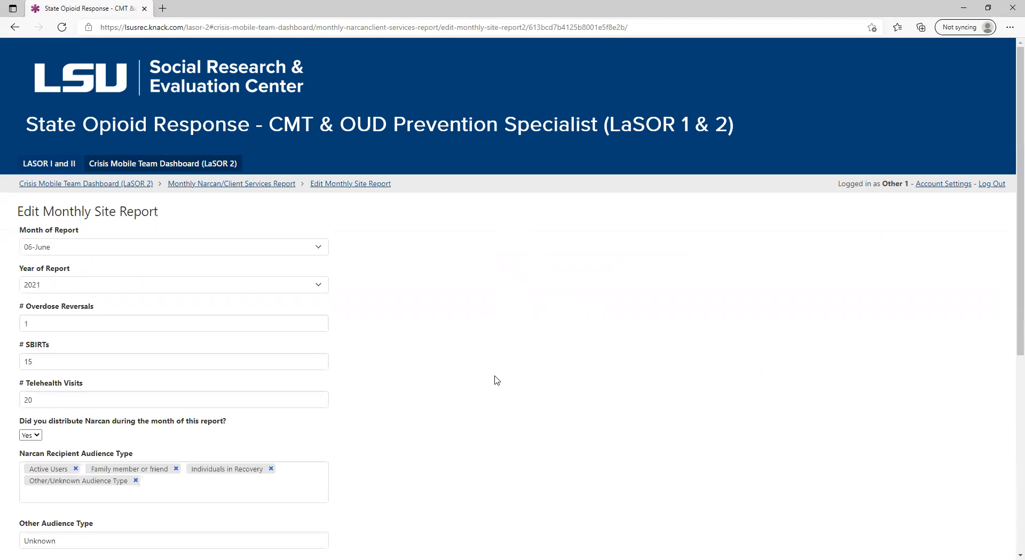
{"action": "scroll", "coordinate": [496, 380], "scroll_direction": "down", "scroll_amount": 1}
{"action": "scroll", "coordinate": [496, 380], "scroll_direction": "down", "scroll_amount": 4}
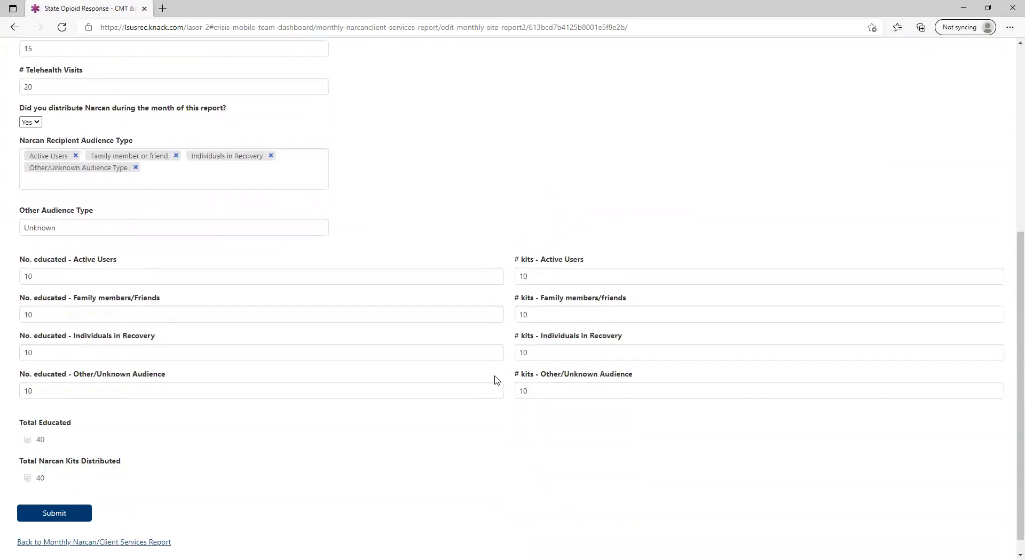
{"action": "double_click", "coordinate": [50, 279]}
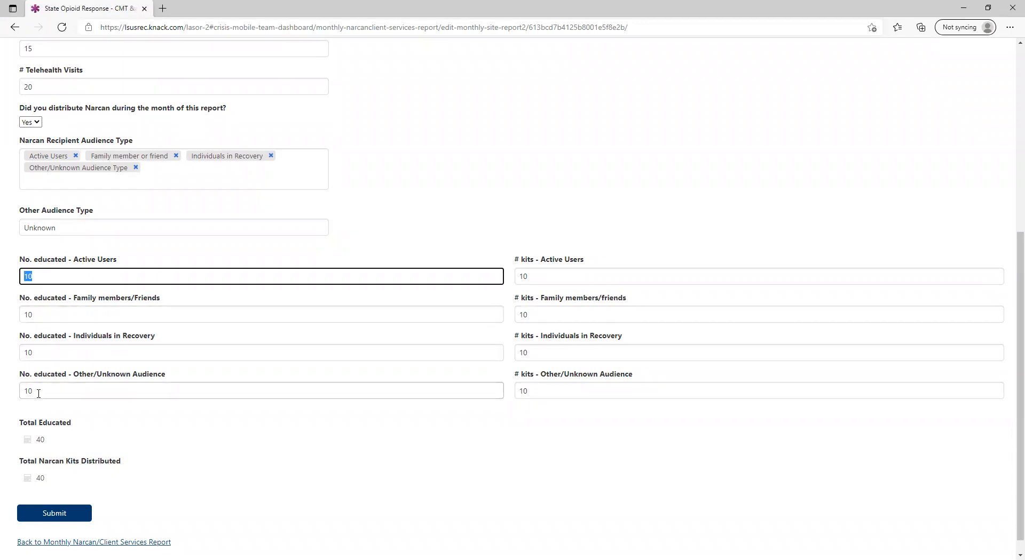
{"action": "type", "text": "20"}
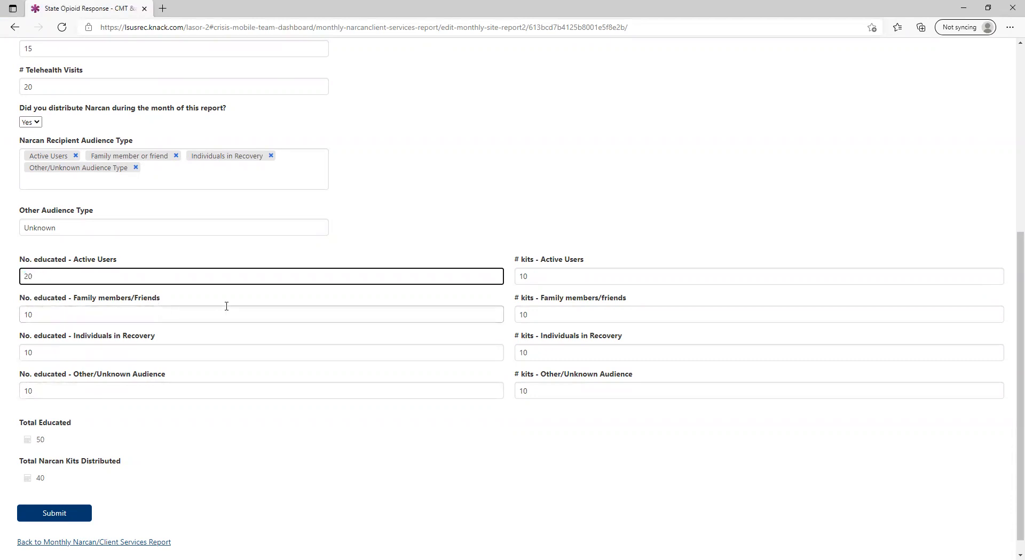
{"action": "double_click", "coordinate": [524, 276]}
{"action": "type", "text": "20"}
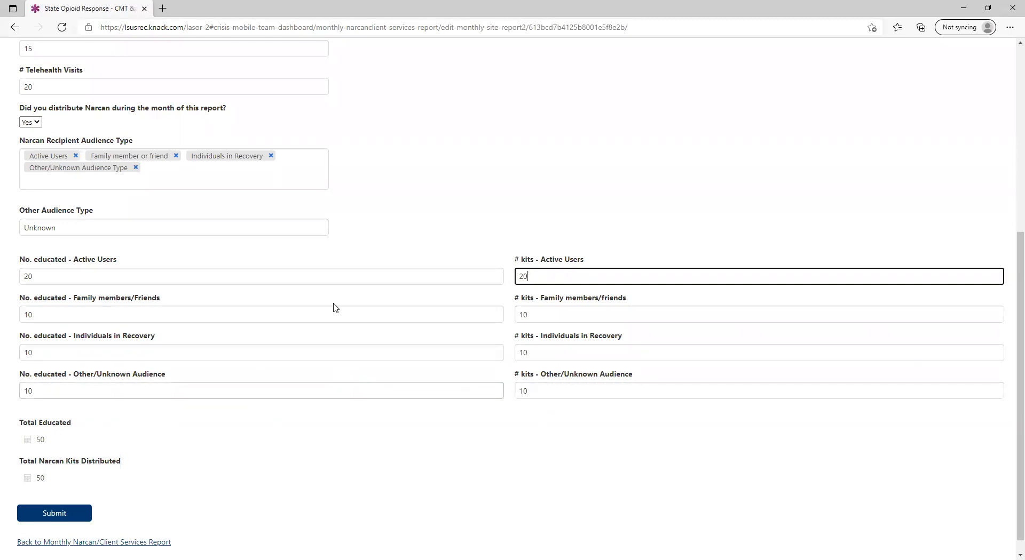
{"action": "left_click", "coordinate": [136, 168]}
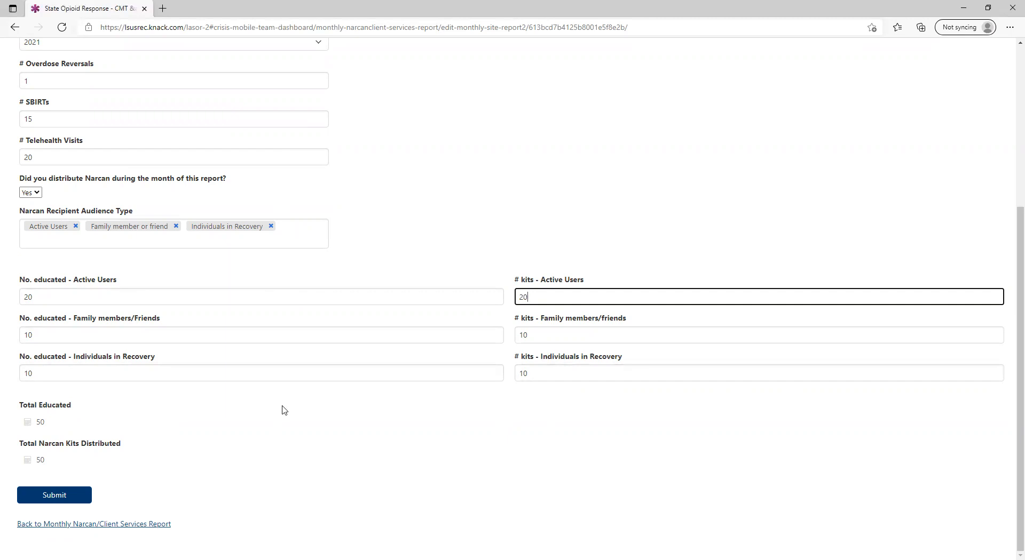
{"action": "left_click", "coordinate": [275, 239]}
{"action": "scroll", "coordinate": [136, 323], "scroll_direction": "down", "scroll_amount": 2}
{"action": "scroll", "coordinate": [136, 323], "scroll_direction": "down", "scroll_amount": 2}
{"action": "left_click", "coordinate": [137, 350]}
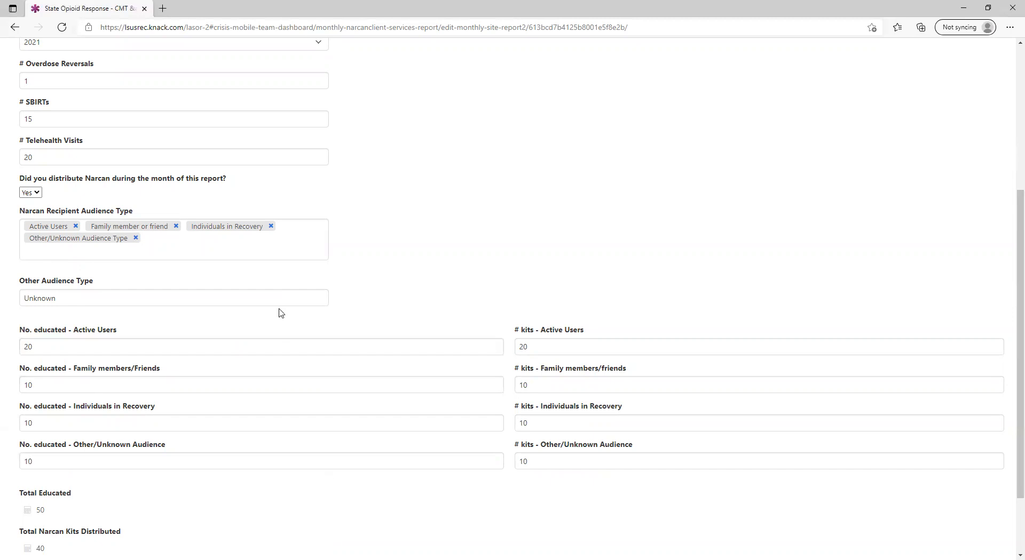
Remove Other/Unknown Audience Type from the recipient audiences and submit the edited report.
{"action": "scroll", "coordinate": [279, 315], "scroll_direction": "up", "scroll_amount": 3}
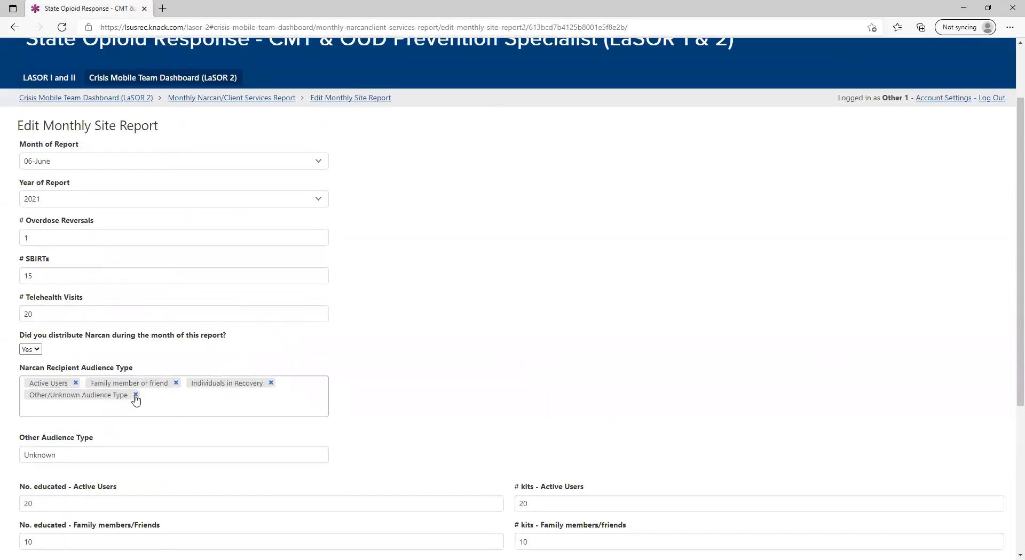
{"action": "left_click", "coordinate": [136, 395]}
{"action": "scroll", "coordinate": [363, 443], "scroll_direction": "down", "scroll_amount": 3}
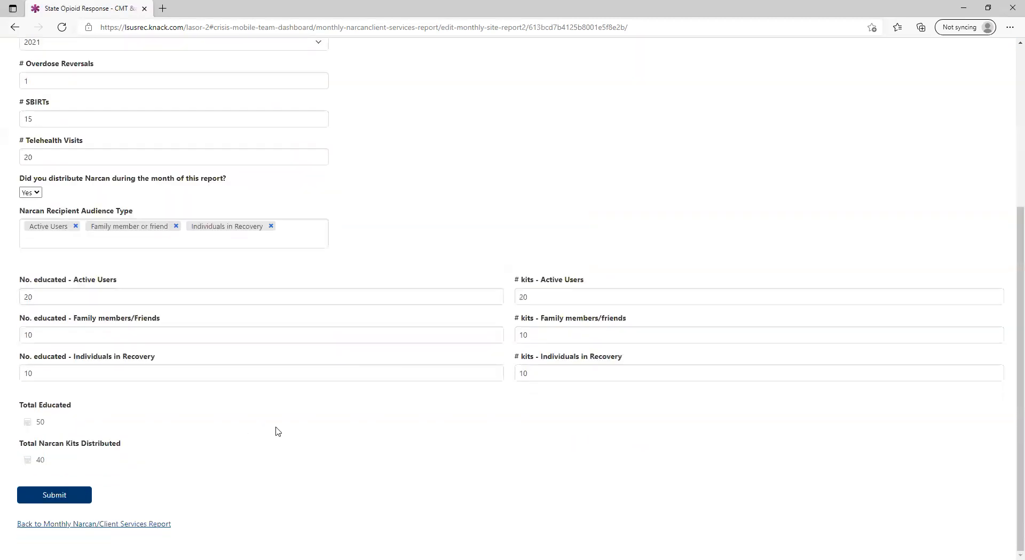
{"action": "left_click", "coordinate": [65, 498]}
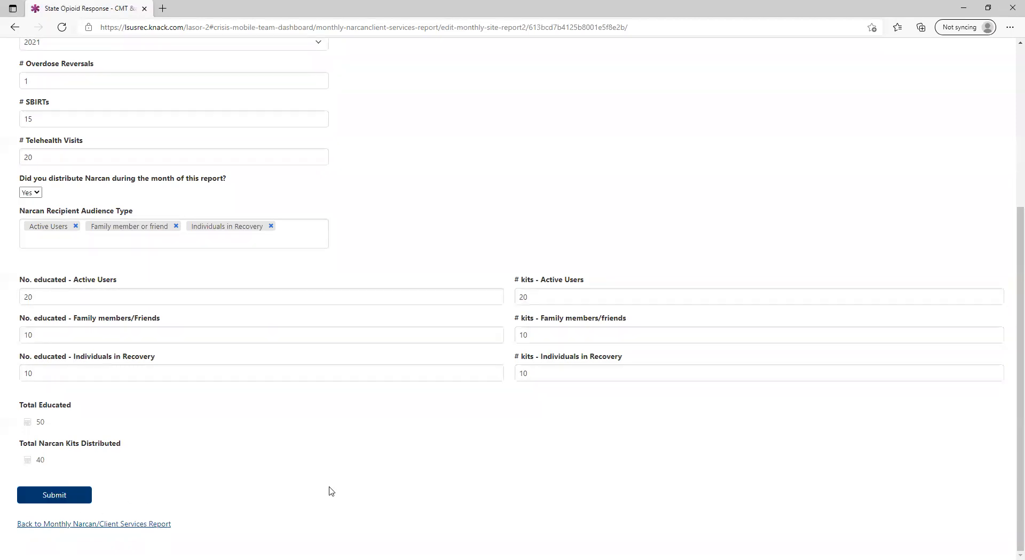